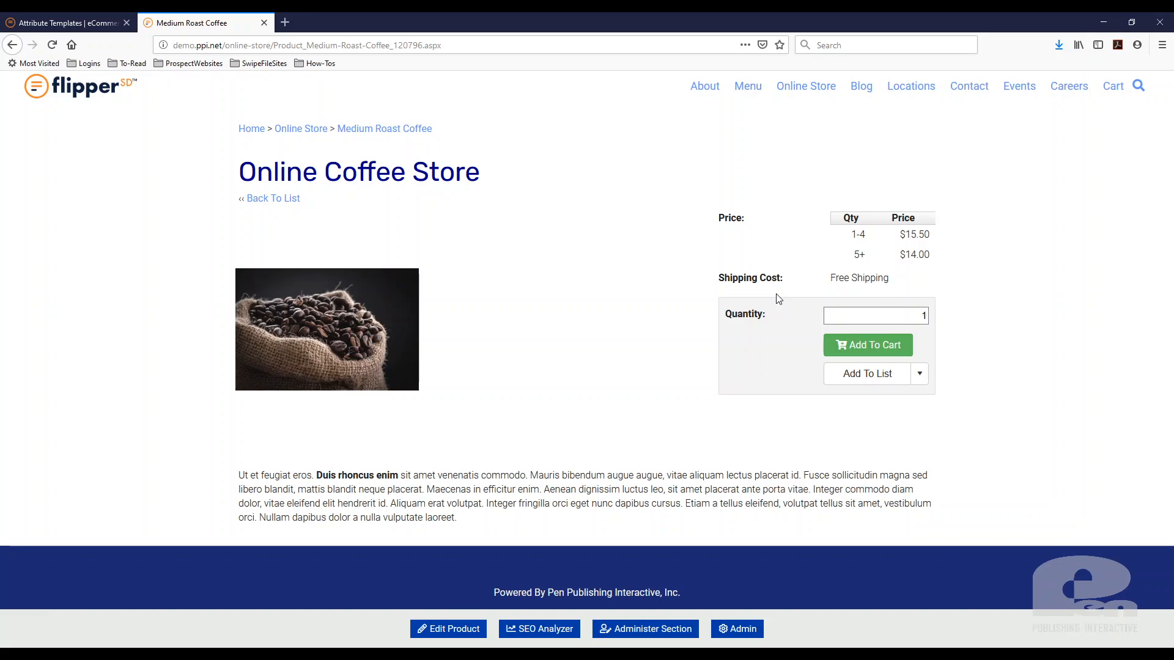
In the Attribute Templates admin page, start a new attribute of type Drop Down List named "Coffee Bag Size"
{"action": "left_click", "coordinate": [68, 23]}
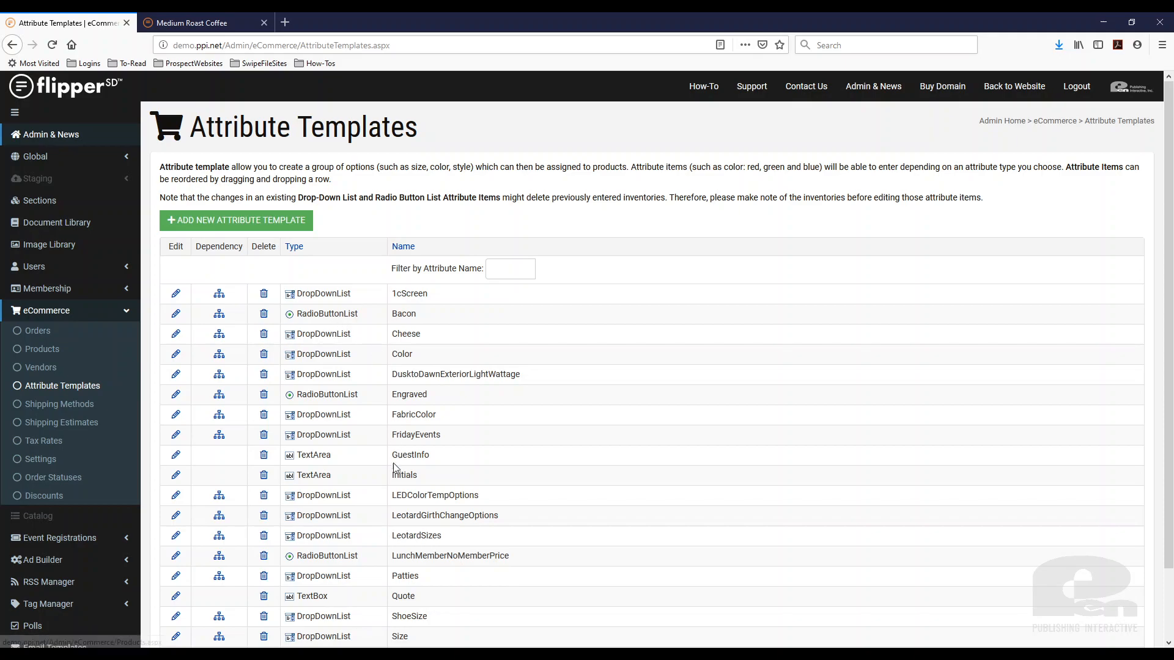
{"action": "left_click", "coordinate": [217, 227]}
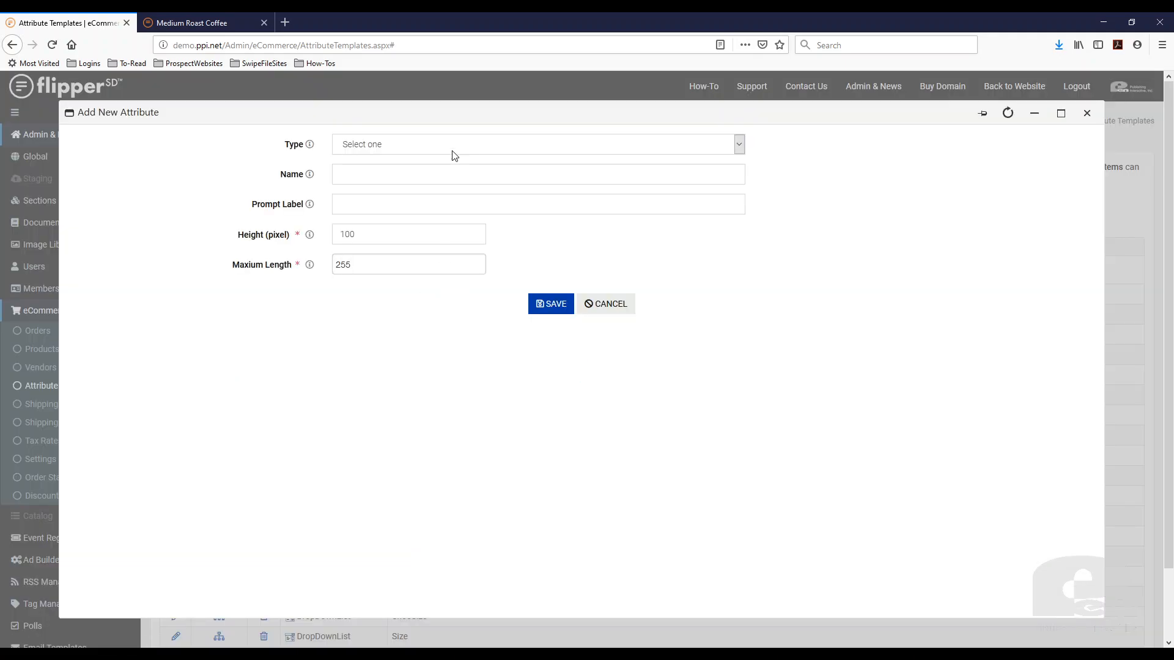
{"action": "left_click", "coordinate": [454, 147]}
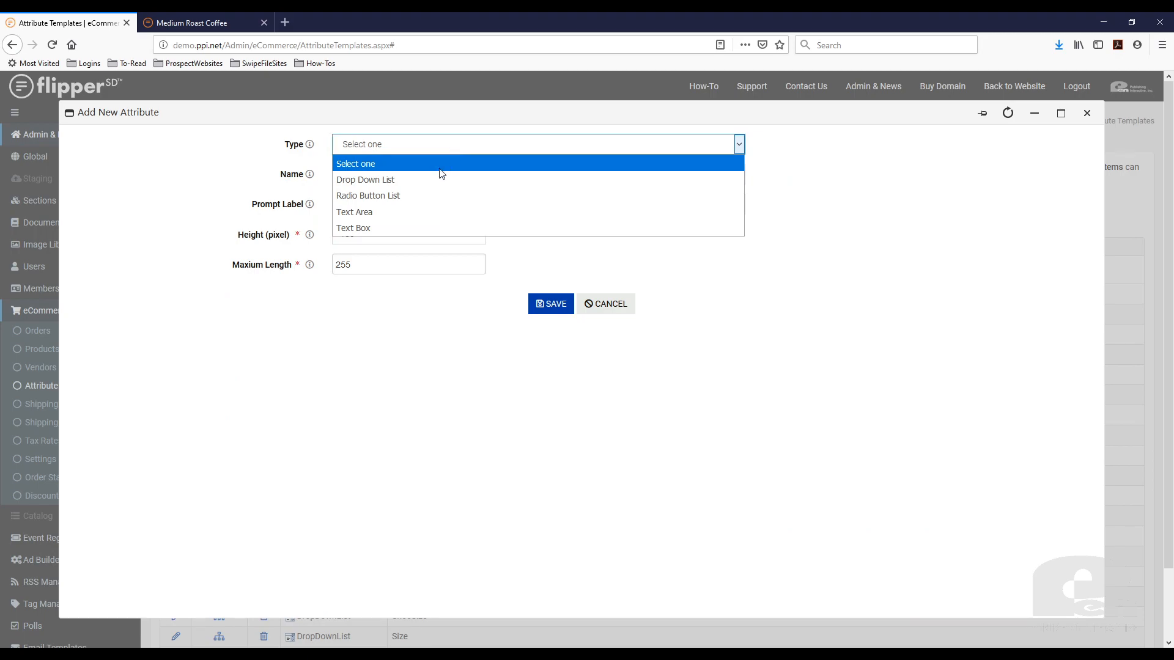
{"action": "left_click", "coordinate": [427, 179]}
{"action": "left_click", "coordinate": [410, 174]}
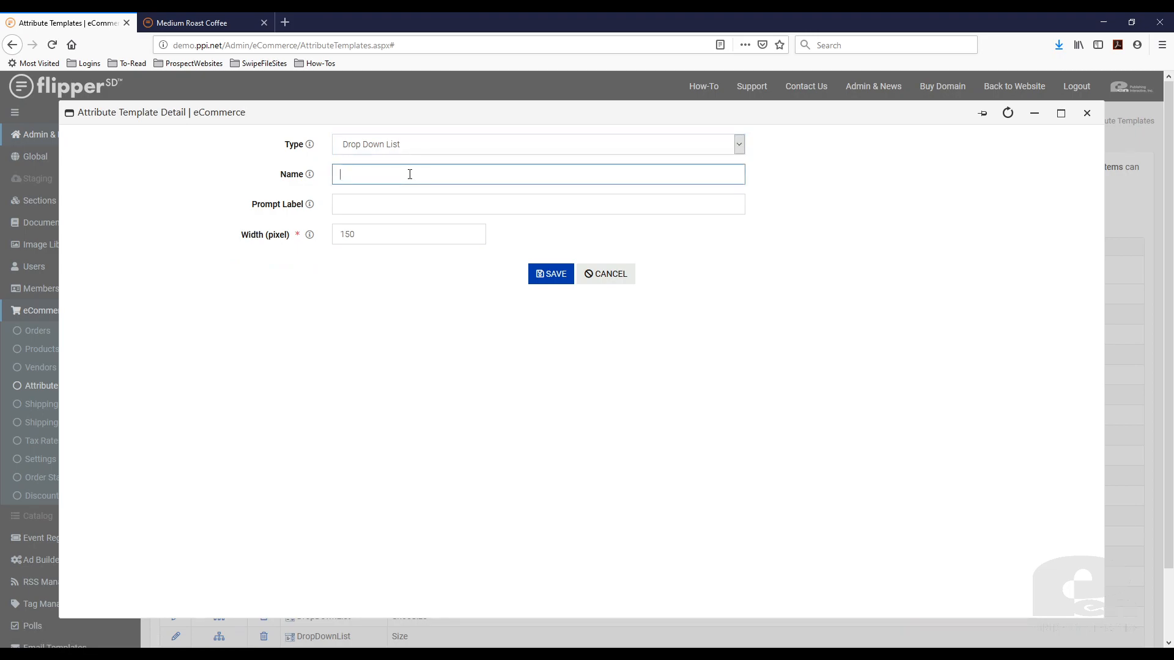
{"action": "type", "text": "Cof"}
{"action": "key", "text": "Down"}
{"action": "key", "text": "Return"}
{"action": "key", "text": "Tab"}
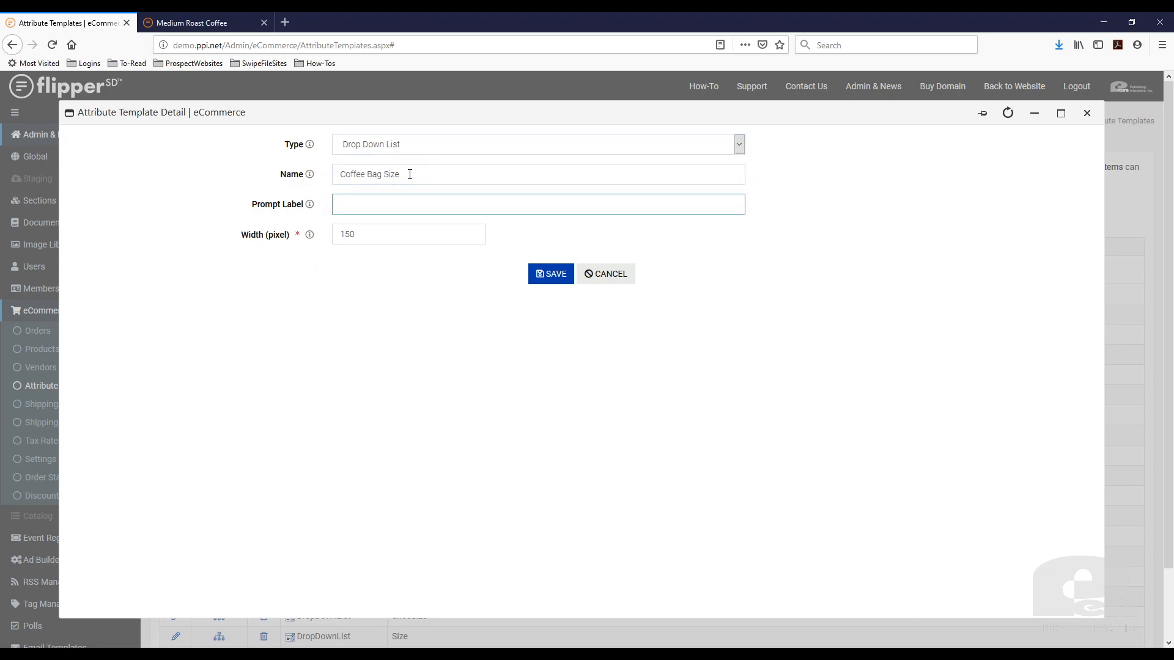
Set the new attribute's prompt label to "Select Size" and save it
{"action": "type", "text": "Sele"}
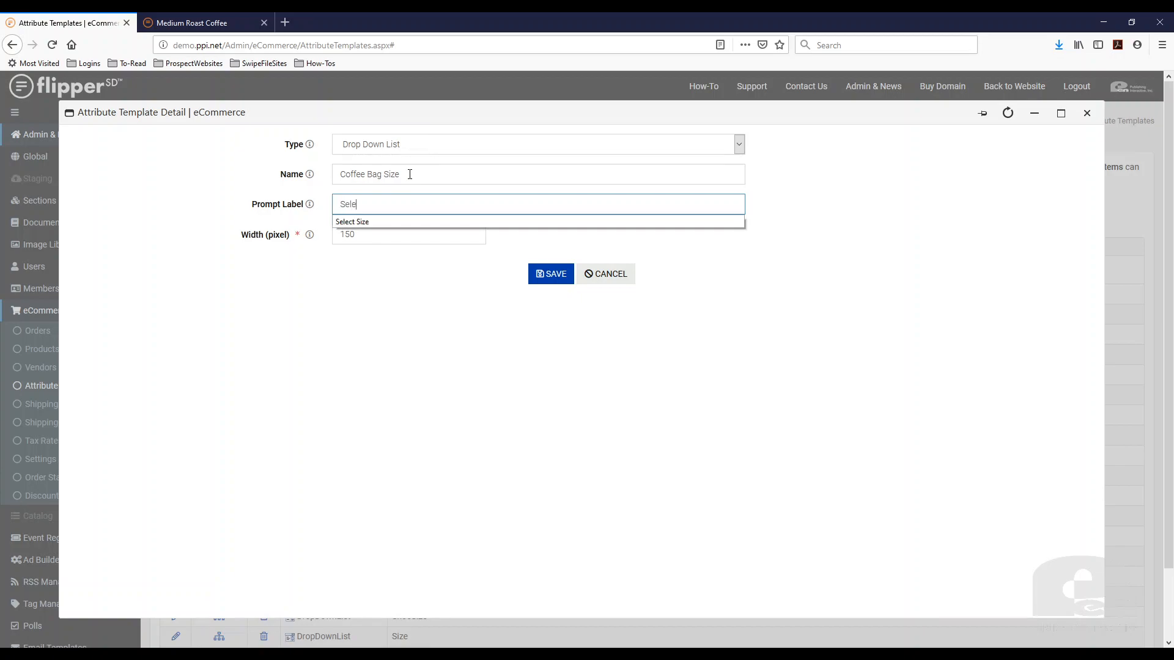
{"action": "key", "text": "Down"}
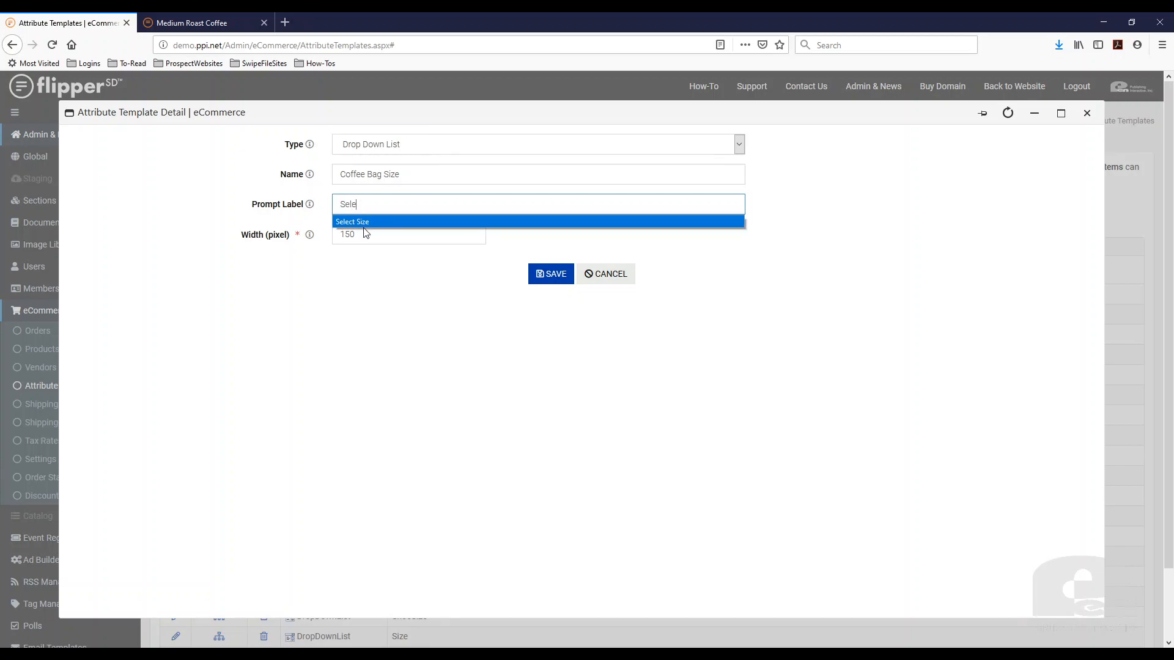
{"action": "key", "text": "Return"}
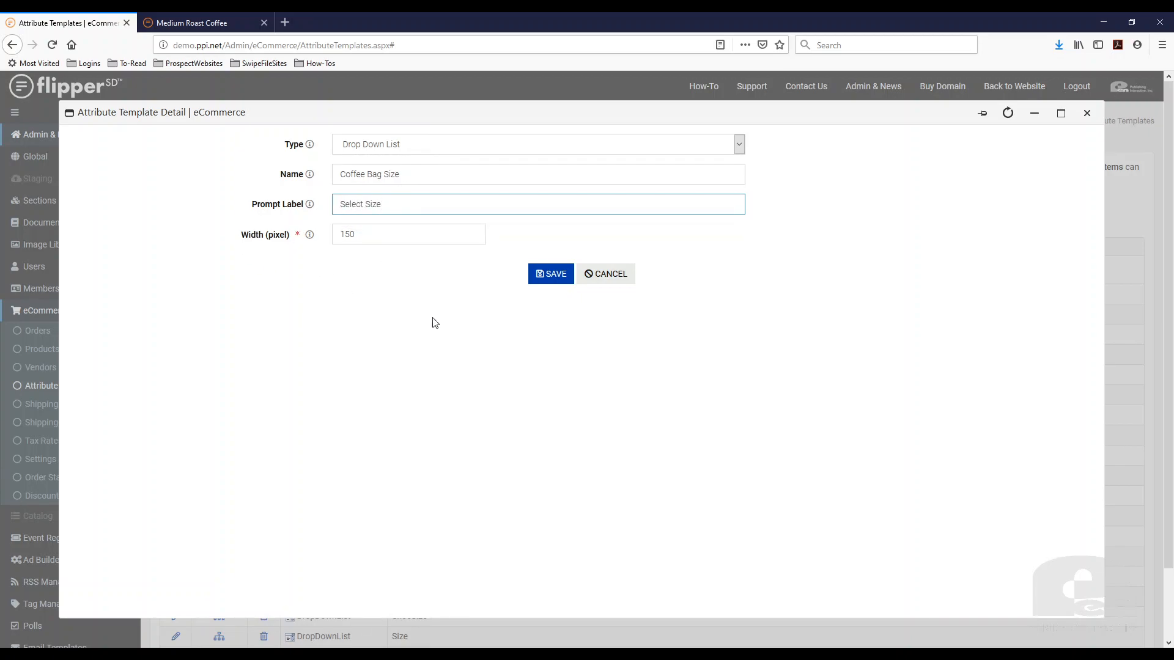
{"action": "left_click", "coordinate": [551, 277]}
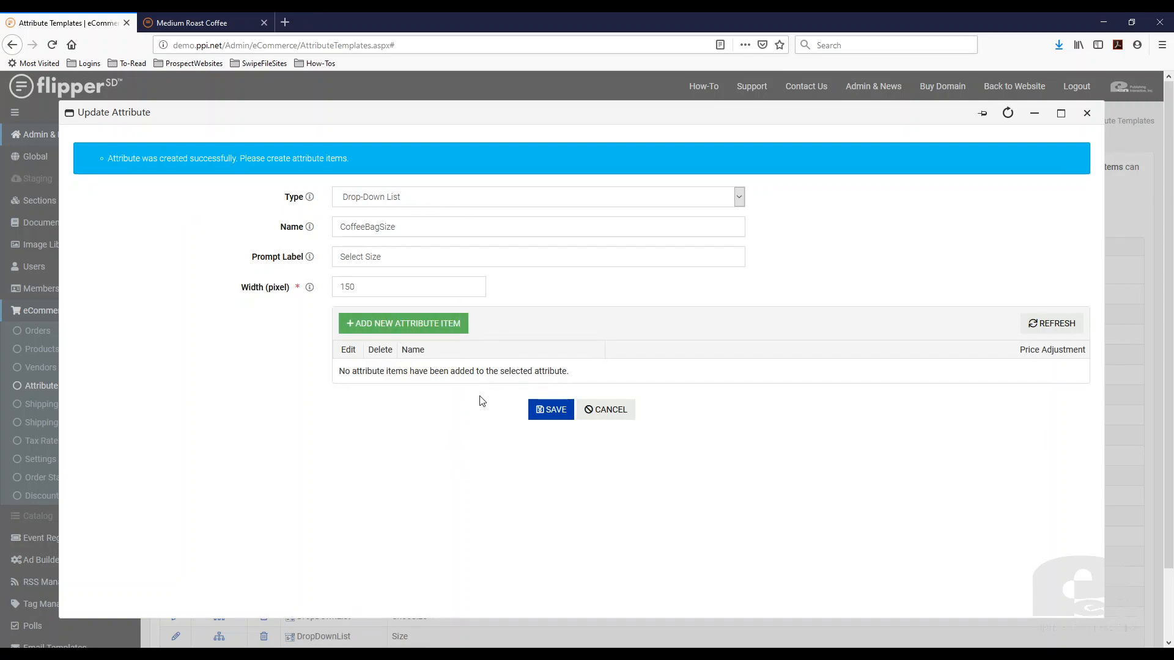
Add an attribute item named "Small Bag" with a price adjustment of $0
{"action": "left_click", "coordinate": [426, 326]}
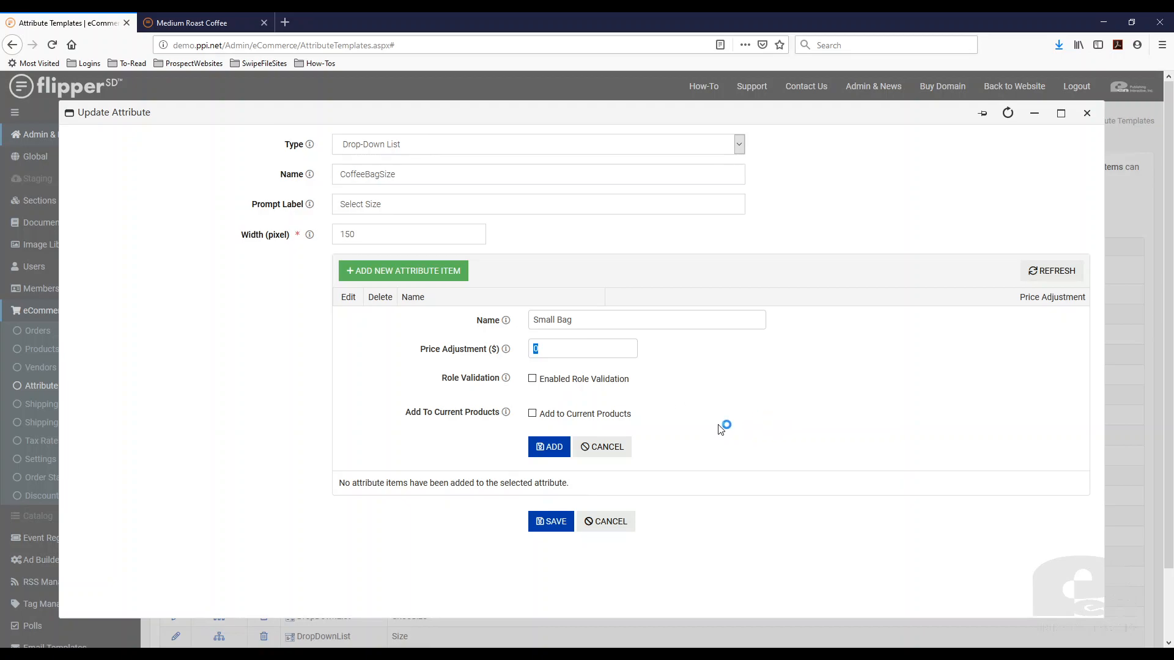
{"action": "left_click", "coordinate": [563, 347]}
{"action": "left_click", "coordinate": [540, 447]}
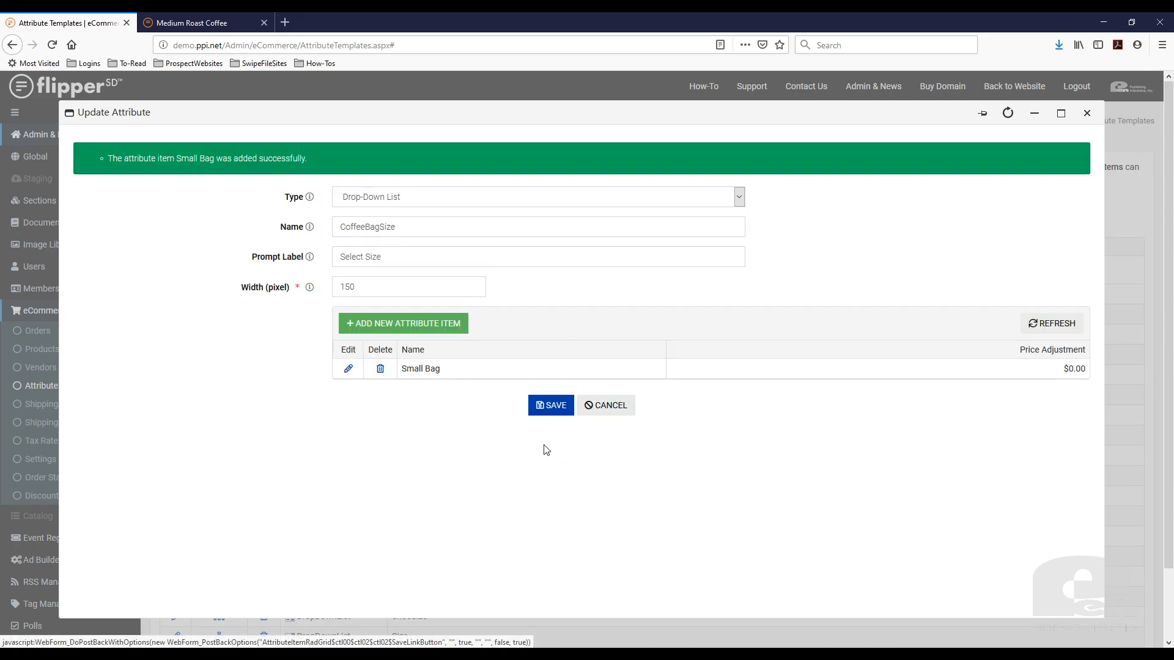
Add an attribute item named "Medium Bag" with a price adjustment of $2
{"action": "left_click", "coordinate": [422, 330]}
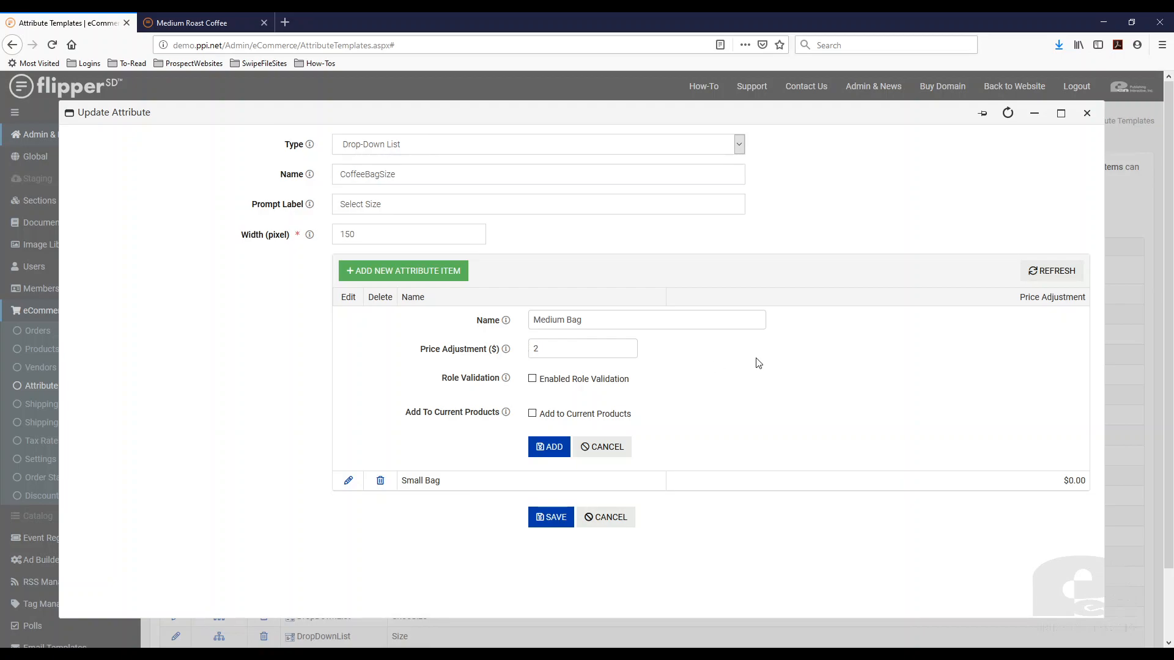
{"action": "triple_click", "coordinate": [601, 321]}
{"action": "left_click", "coordinate": [549, 446]}
Add an attribute item named "Large Bag" with a price adjustment of $4
{"action": "left_click", "coordinate": [420, 322]}
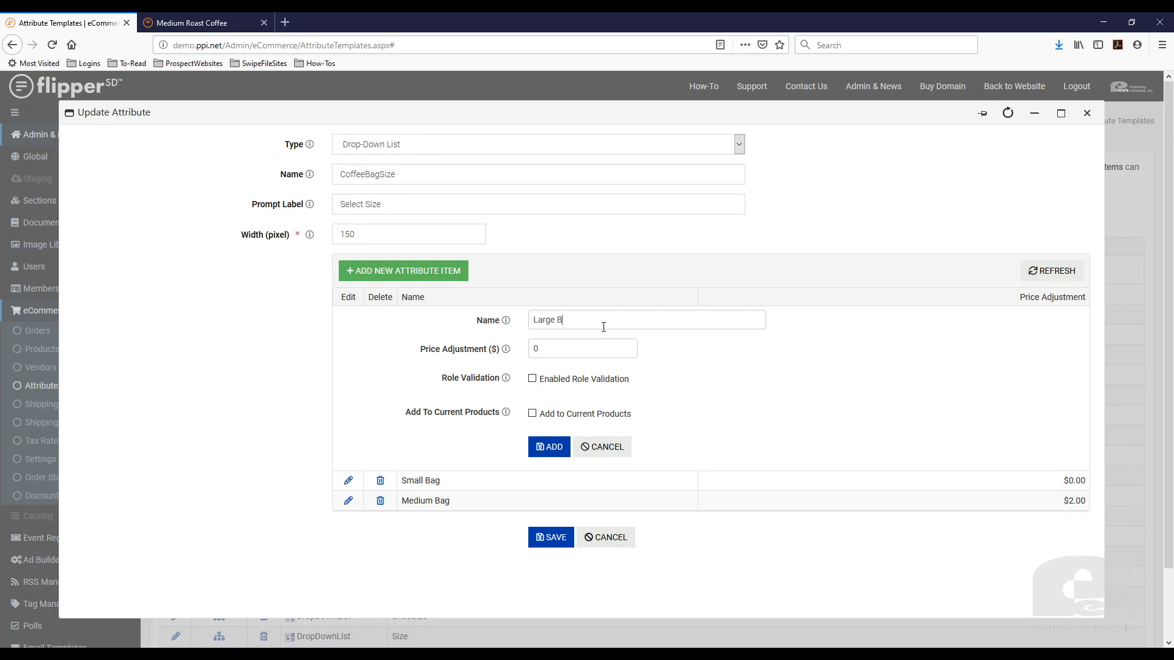
{"action": "type", "text": "4"}
{"action": "left_click", "coordinate": [549, 446]}
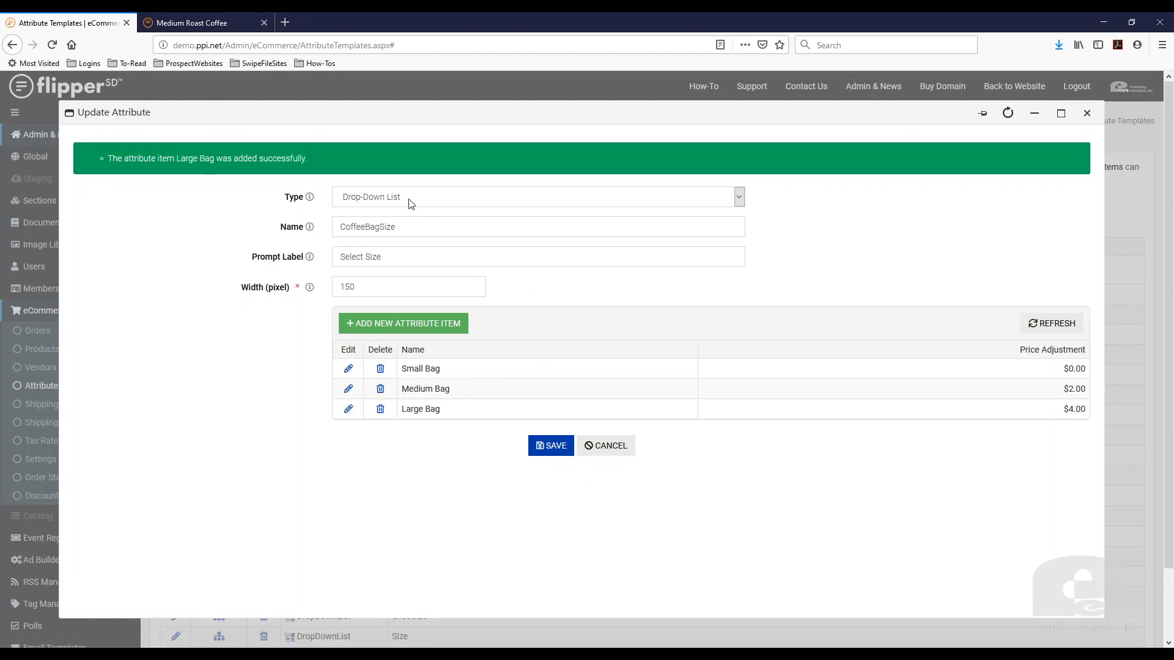
Check the CoffeeBagSize attribute's name and prompt label, and save the template
{"action": "left_click_drag", "start_coordinate": [415, 229], "coordinate": [336, 227]}
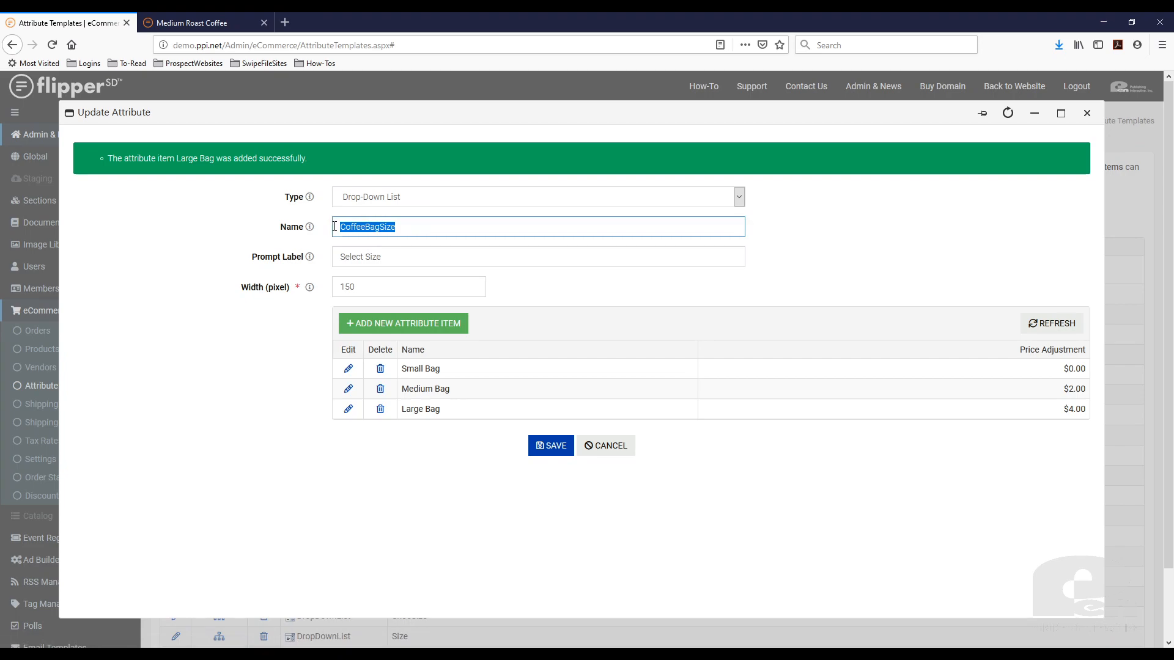
{"action": "left_click_drag", "start_coordinate": [406, 260], "coordinate": [297, 258]}
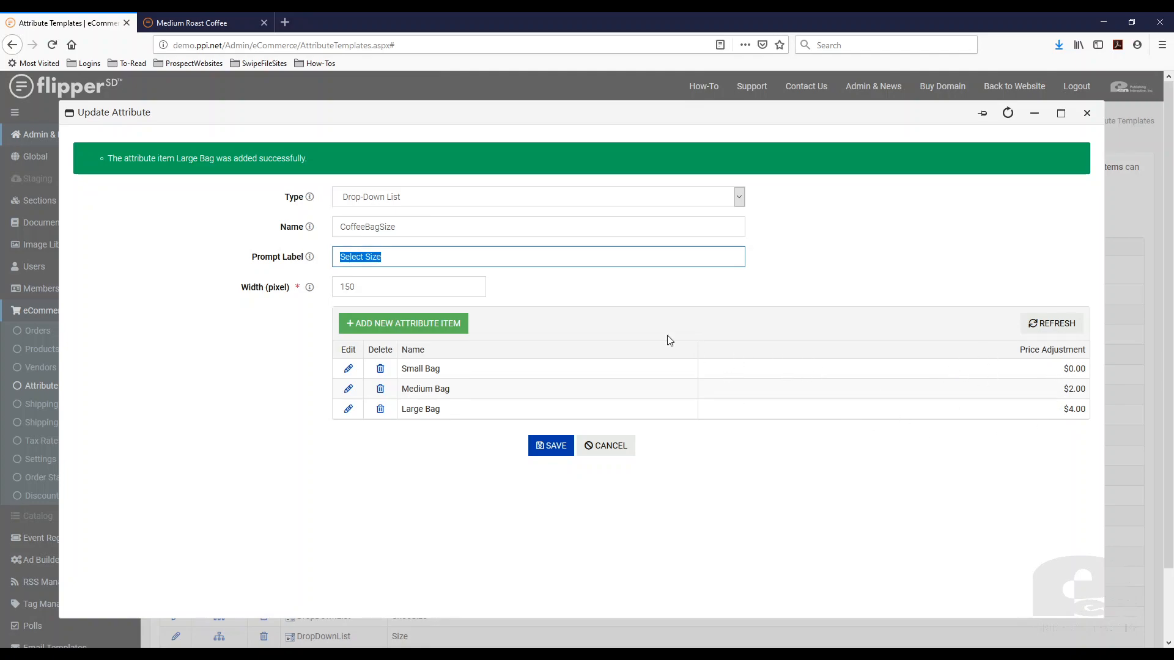
{"action": "left_click", "coordinate": [550, 449]}
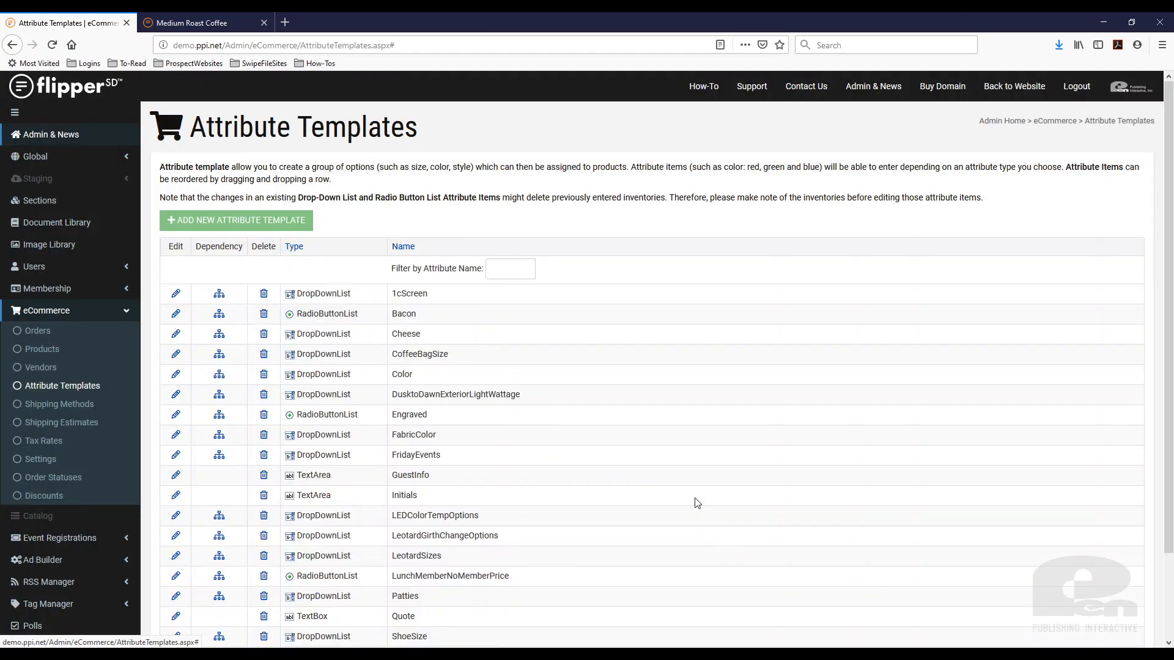
Open the Medium Roast Coffee product for editing and show its variation settings
{"action": "left_click", "coordinate": [196, 23]}
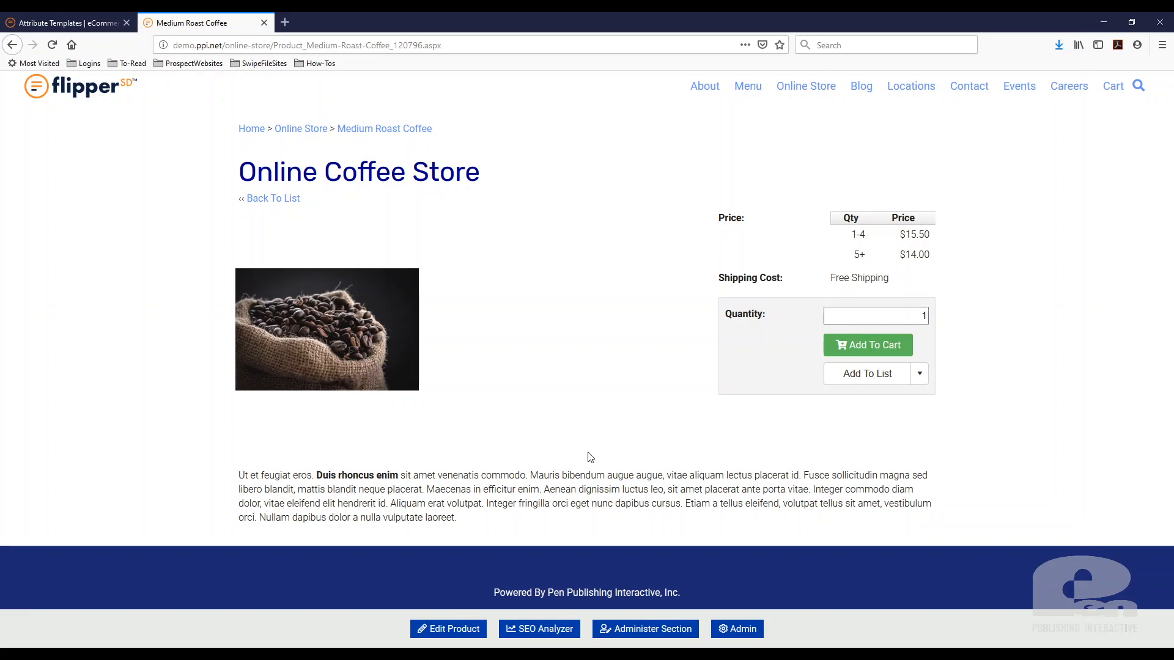
{"action": "left_click", "coordinate": [452, 633]}
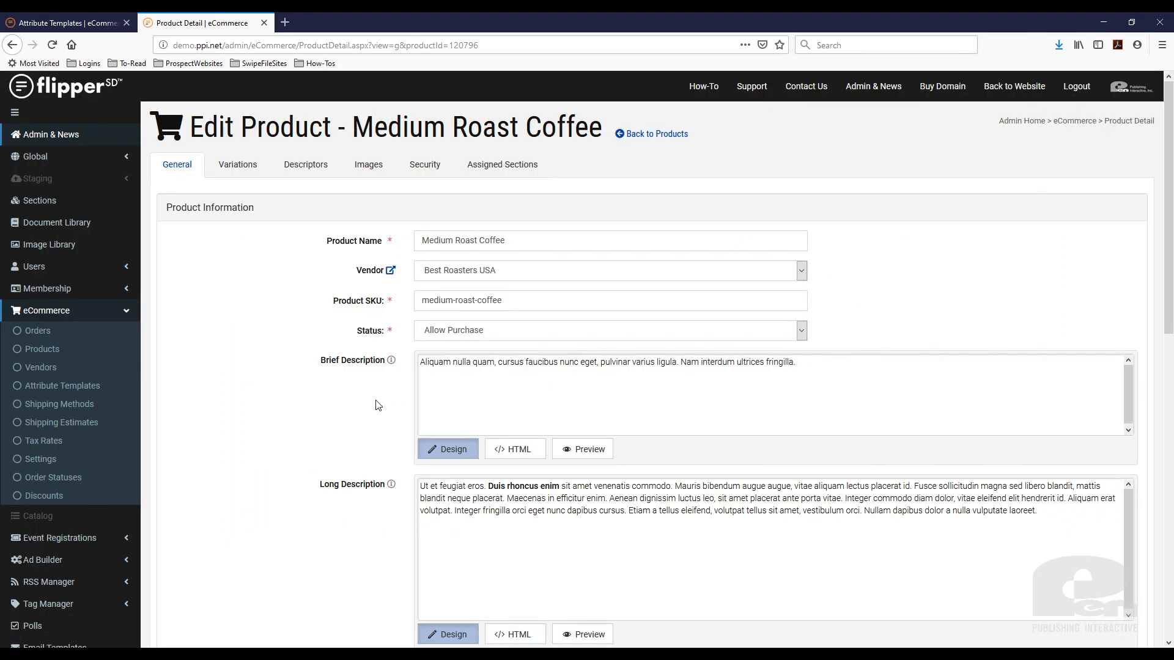
{"action": "left_click", "coordinate": [238, 164]}
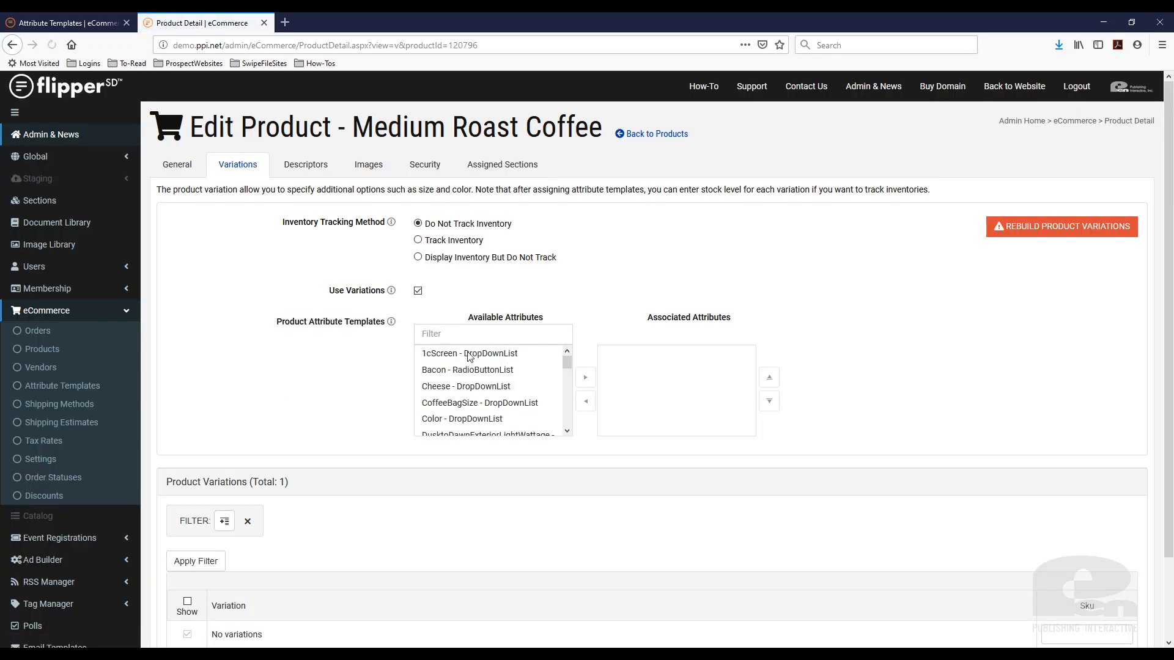
Filter the available attributes by "coffee", associate CoffeeBagSize with the product, and save the product
{"action": "left_click", "coordinate": [472, 331]}
{"action": "type", "text": "coffe"}
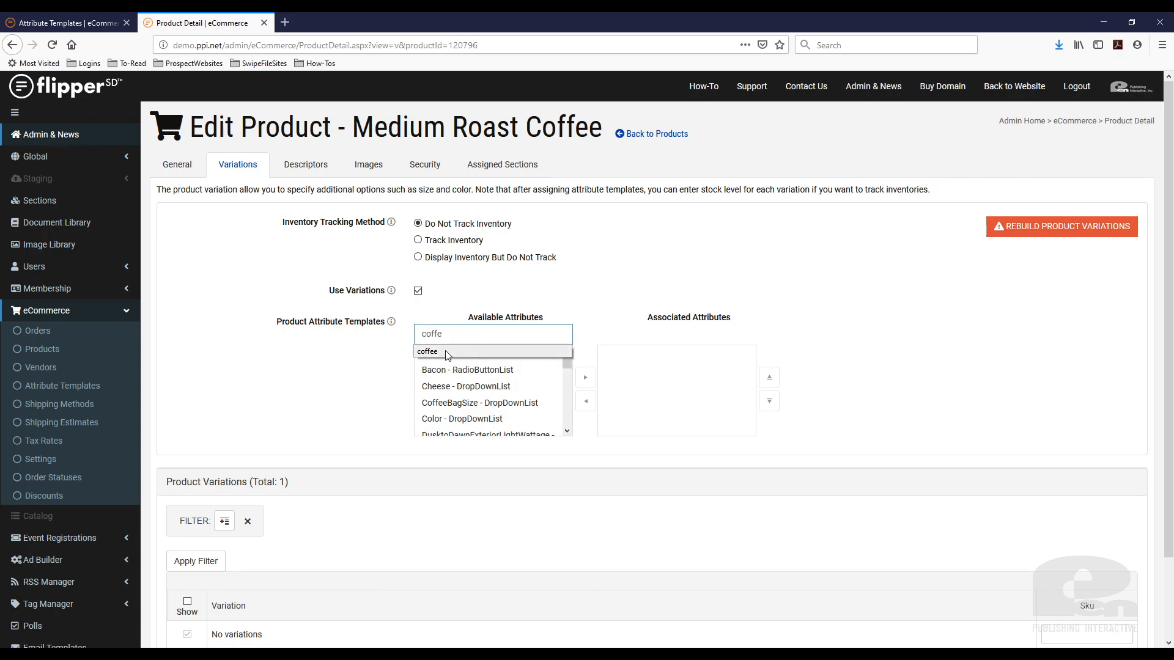
{"action": "left_click", "coordinate": [547, 352]}
{"action": "left_click", "coordinate": [550, 352]}
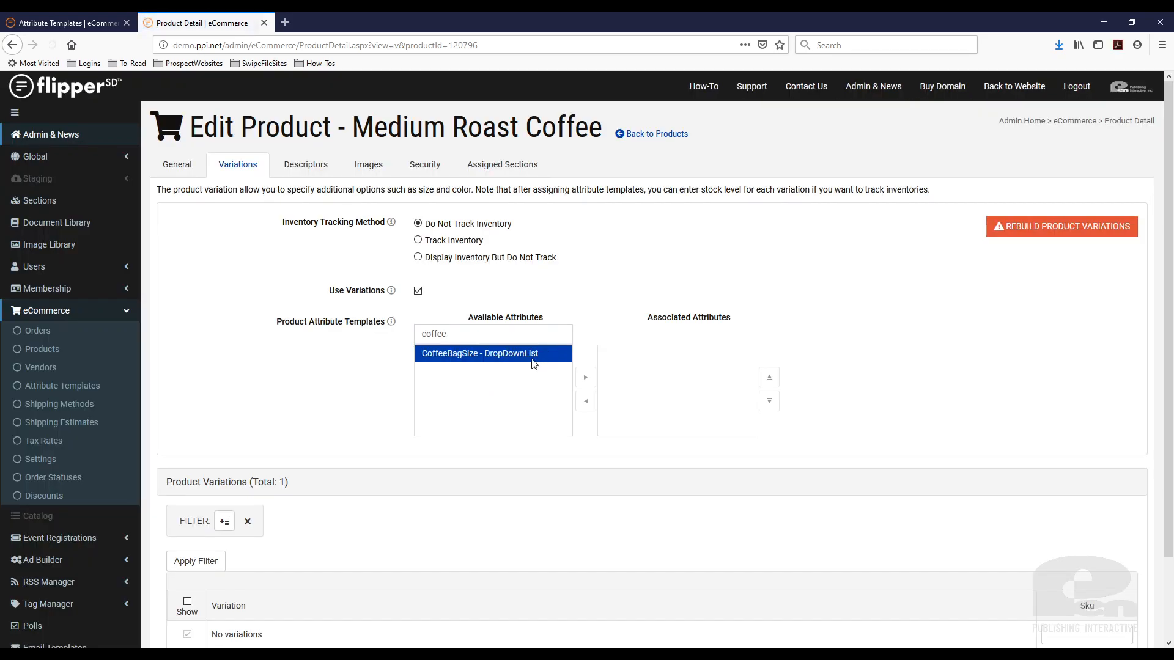
{"action": "left_click", "coordinate": [455, 354]}
{"action": "left_click_drag", "start_coordinate": [458, 354], "coordinate": [667, 382]}
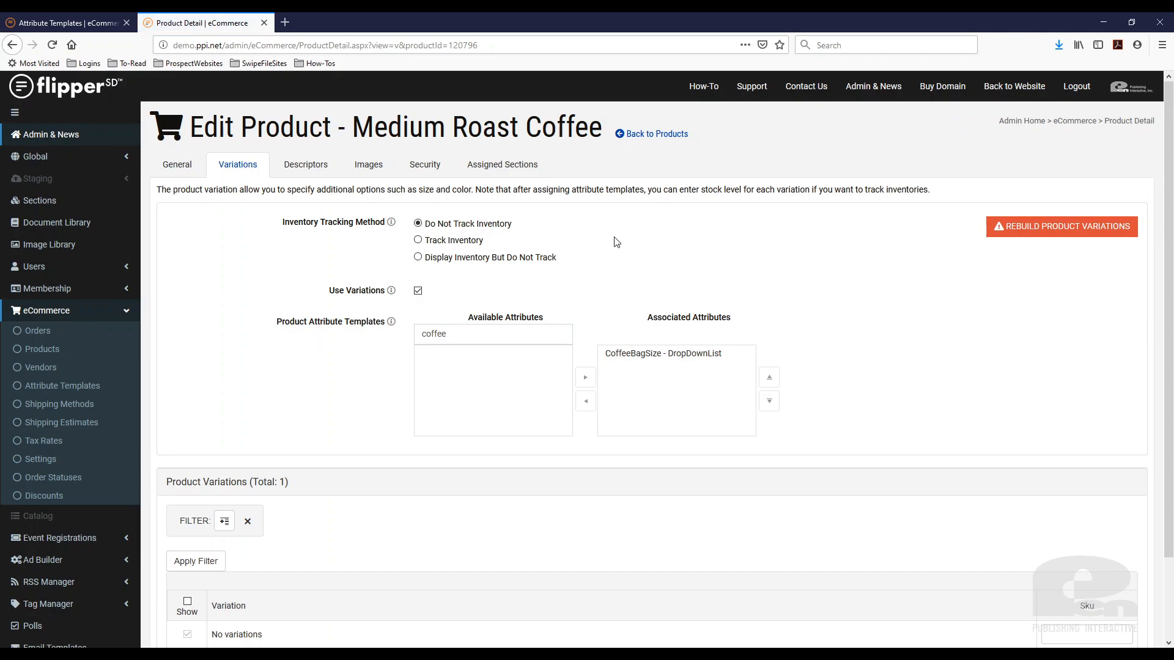
{"action": "scroll", "coordinate": [703, 467], "scroll_direction": "down", "scroll_amount": 3}
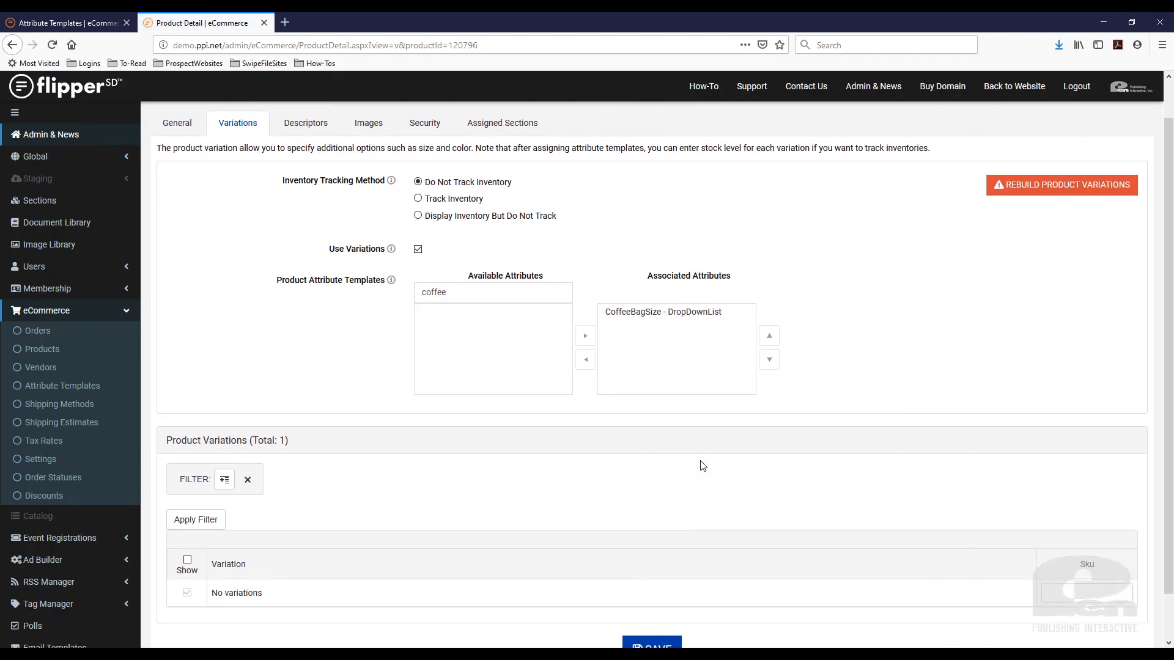
{"action": "left_click", "coordinate": [654, 600]}
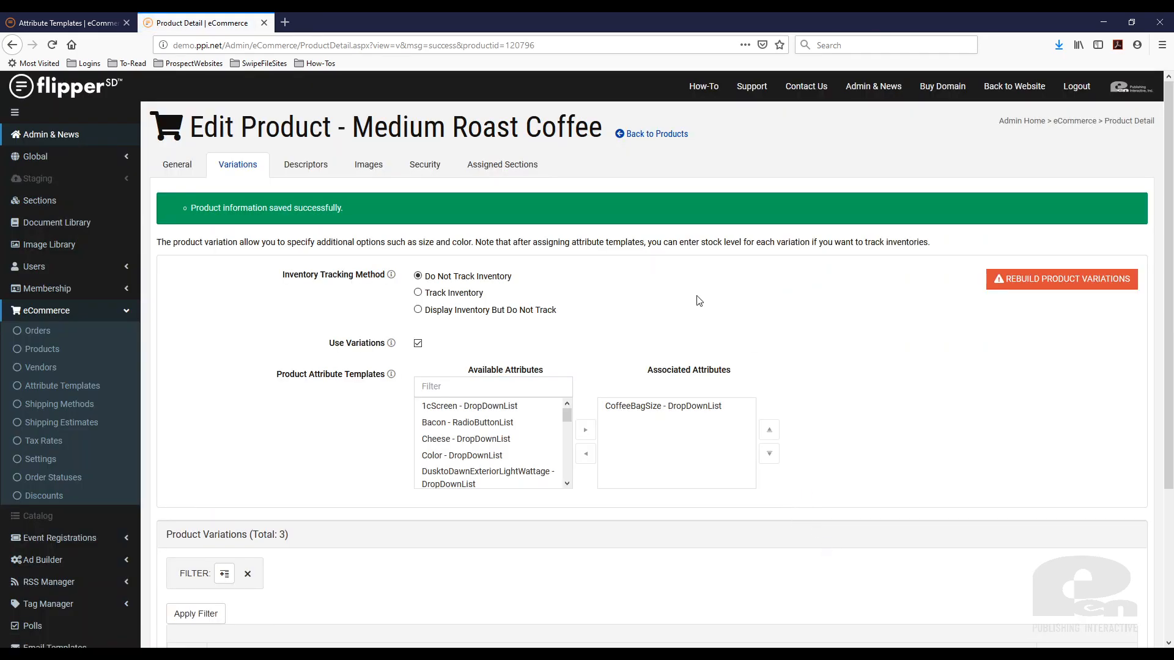
Open the public website in a new tab and go to the Medium Roast Coffee page in the online store
{"action": "middle_click", "coordinate": [1015, 86]}
{"action": "left_click", "coordinate": [368, 27]}
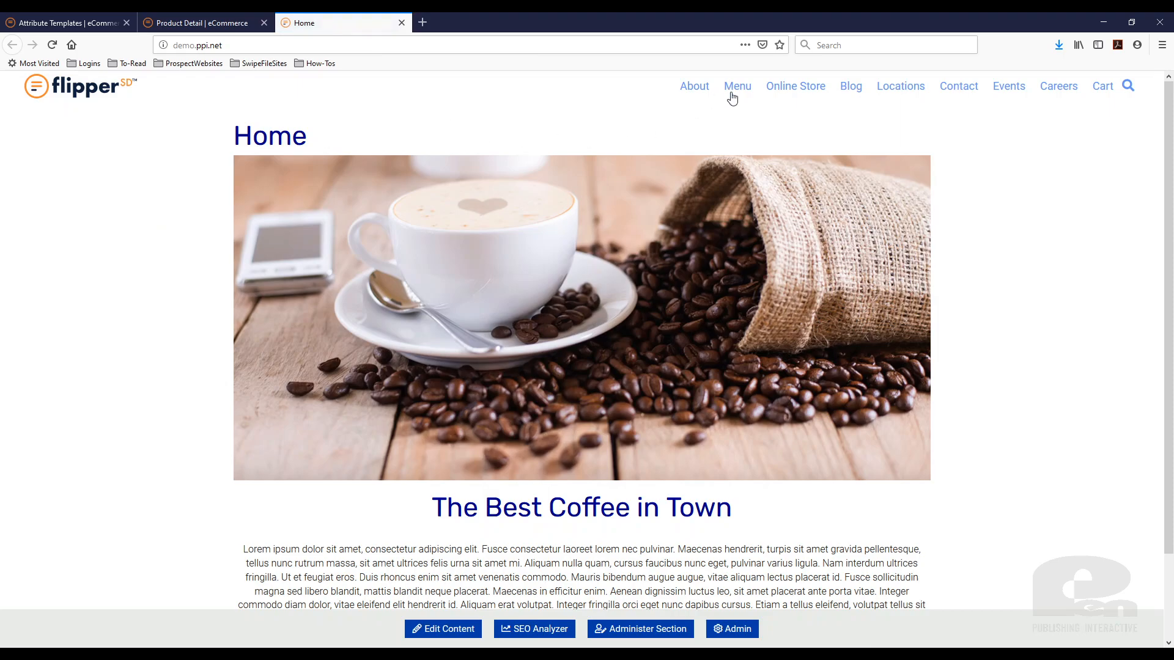
{"action": "left_click", "coordinate": [795, 92]}
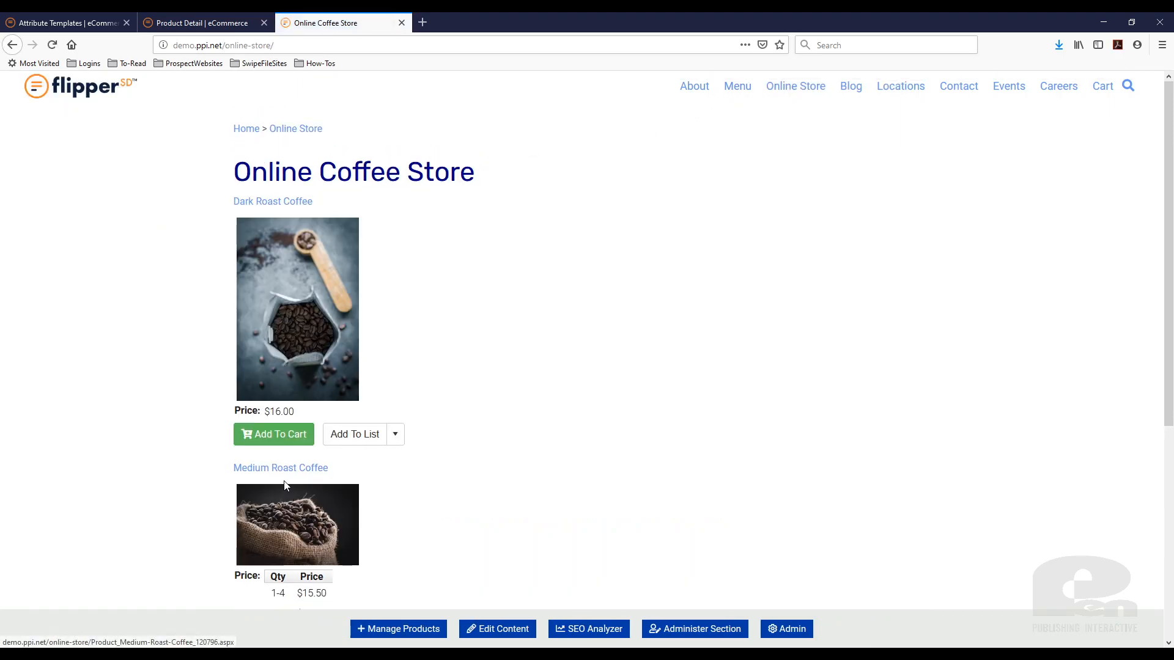
{"action": "left_click", "coordinate": [286, 469]}
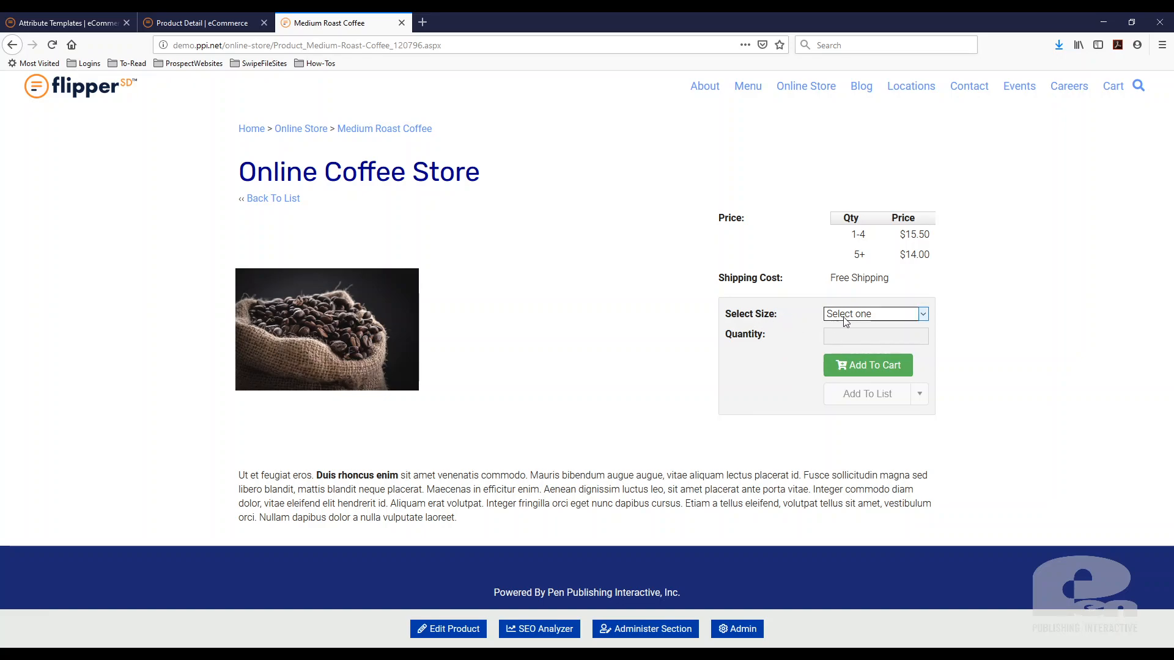
Examine the size options and compare the product's prices with Small Bag and with Medium Bag selected
{"action": "left_click", "coordinate": [923, 319]}
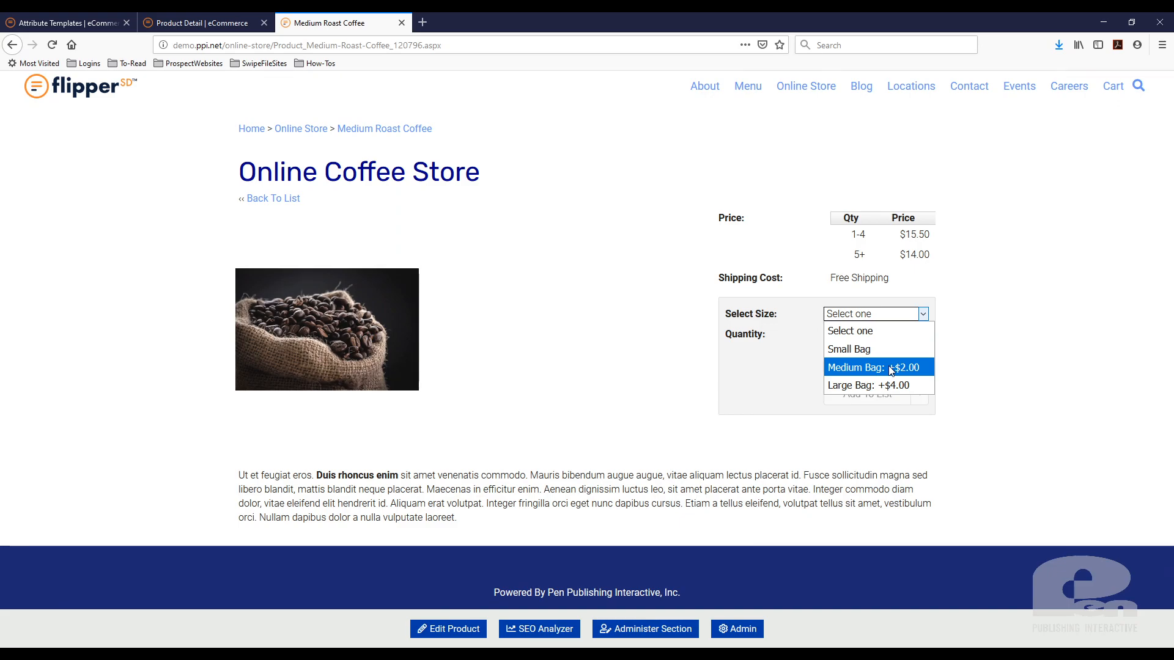
{"action": "left_click", "coordinate": [1003, 334]}
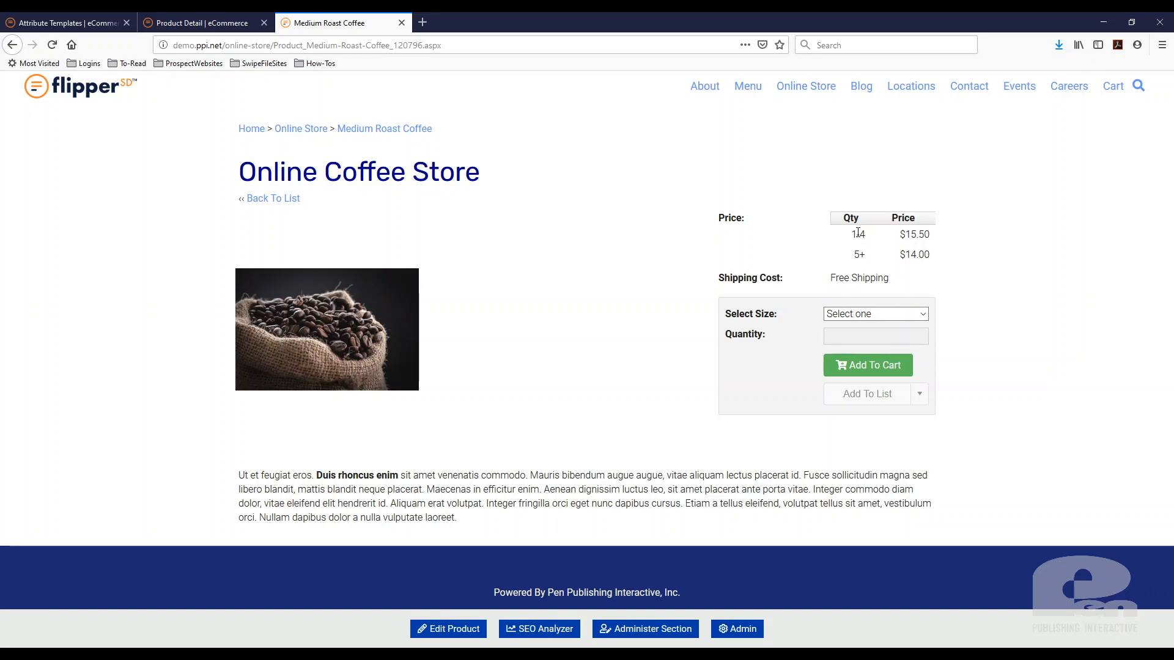
{"action": "left_click", "coordinate": [925, 314]}
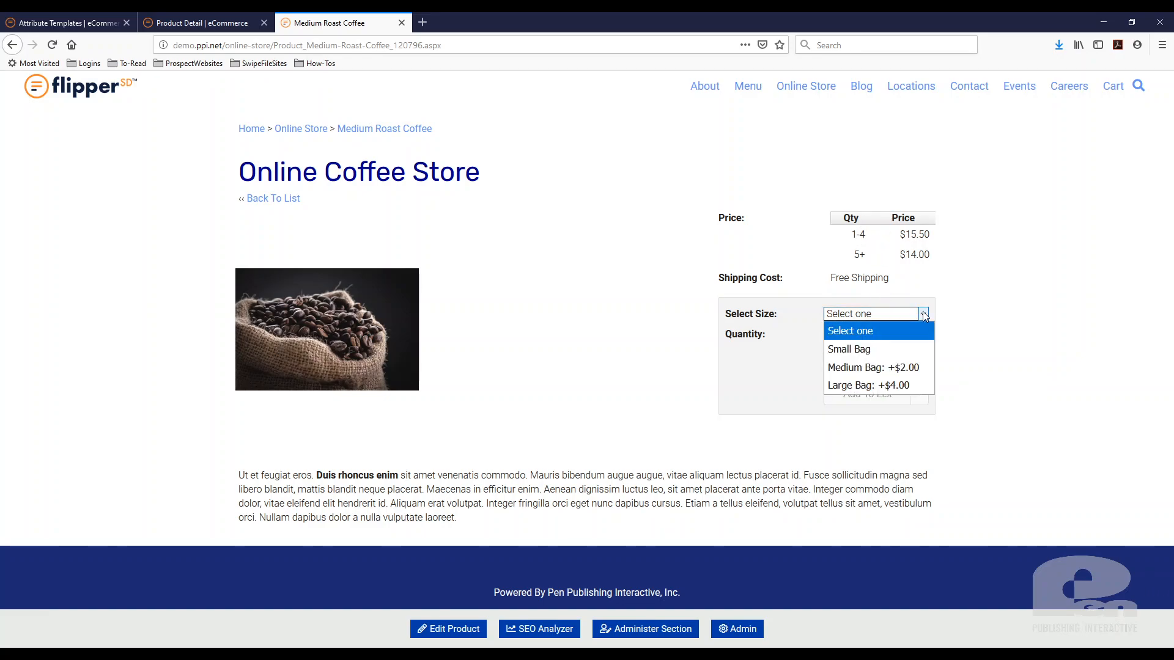
{"action": "left_click", "coordinate": [903, 347]}
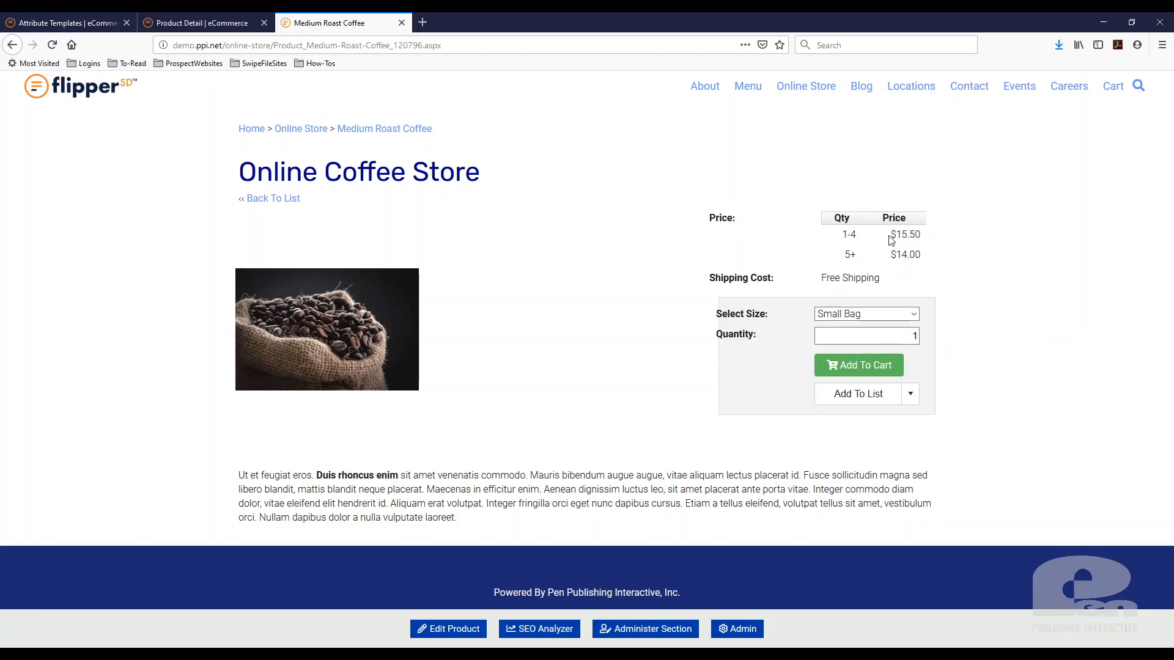
{"action": "left_click", "coordinate": [912, 314]}
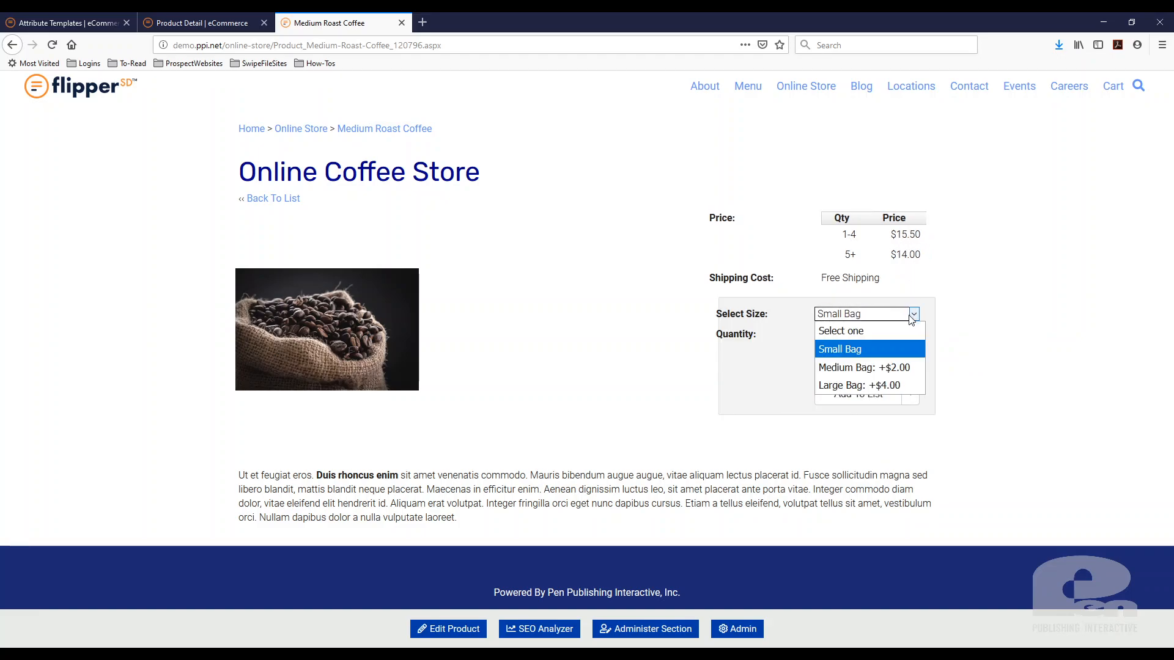
{"action": "left_click", "coordinate": [896, 367]}
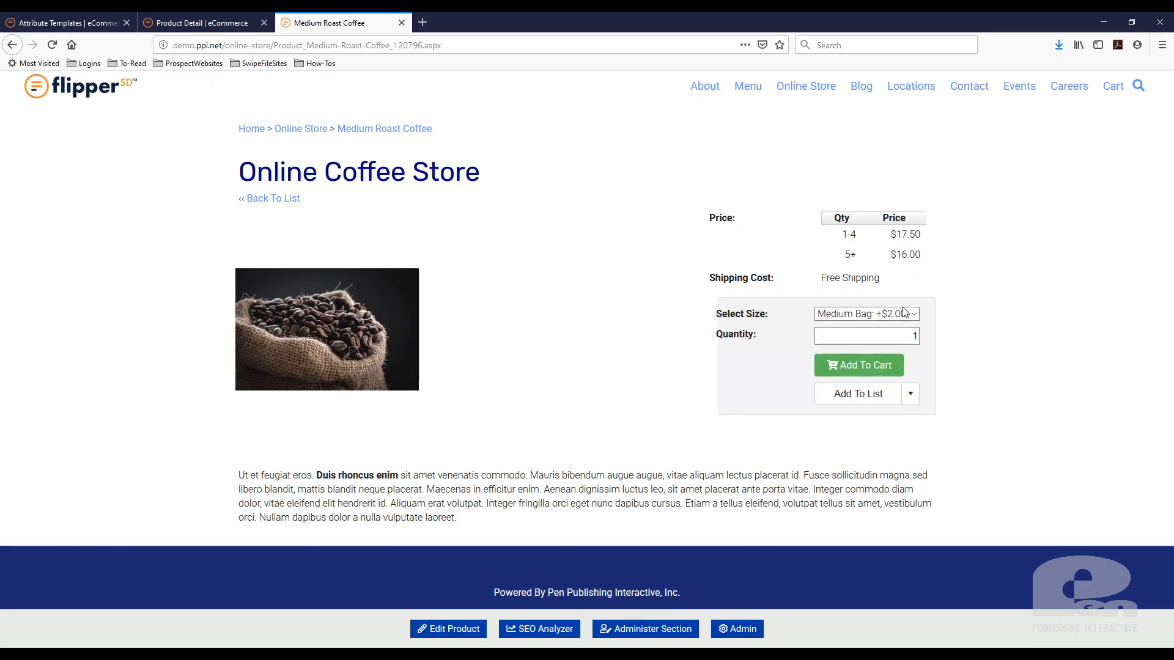
Choose the Large Bag size, set the quantity to 5, and add the coffee to the cart
{"action": "left_click", "coordinate": [915, 314]}
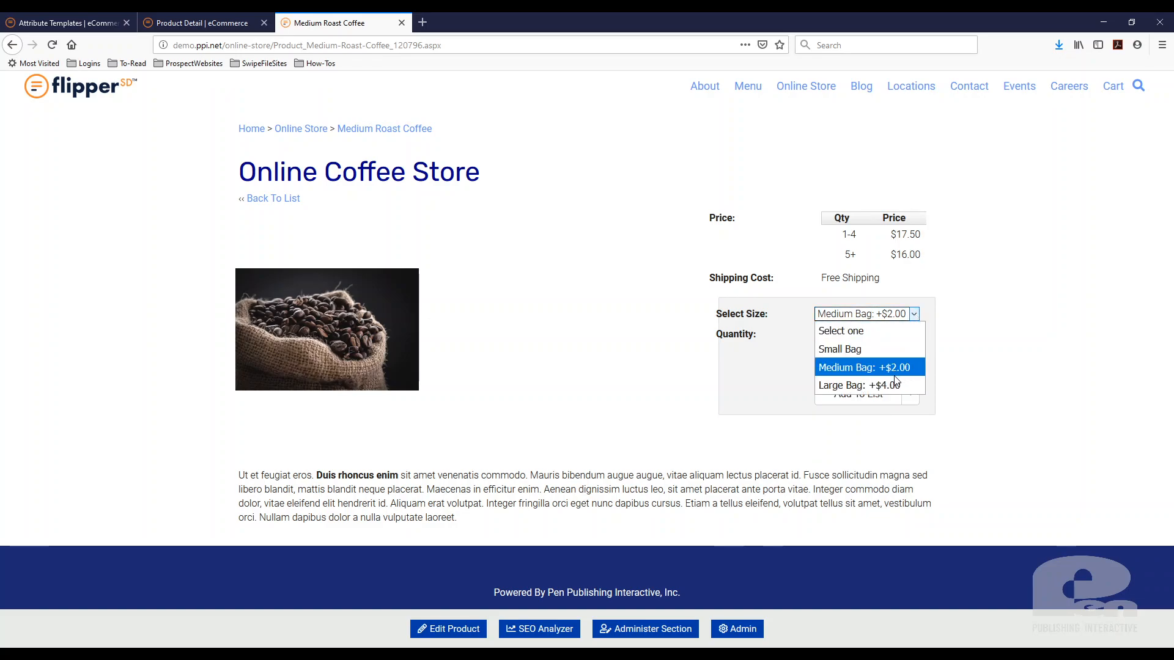
{"action": "left_click", "coordinate": [896, 385]}
{"action": "double_click", "coordinate": [913, 336]}
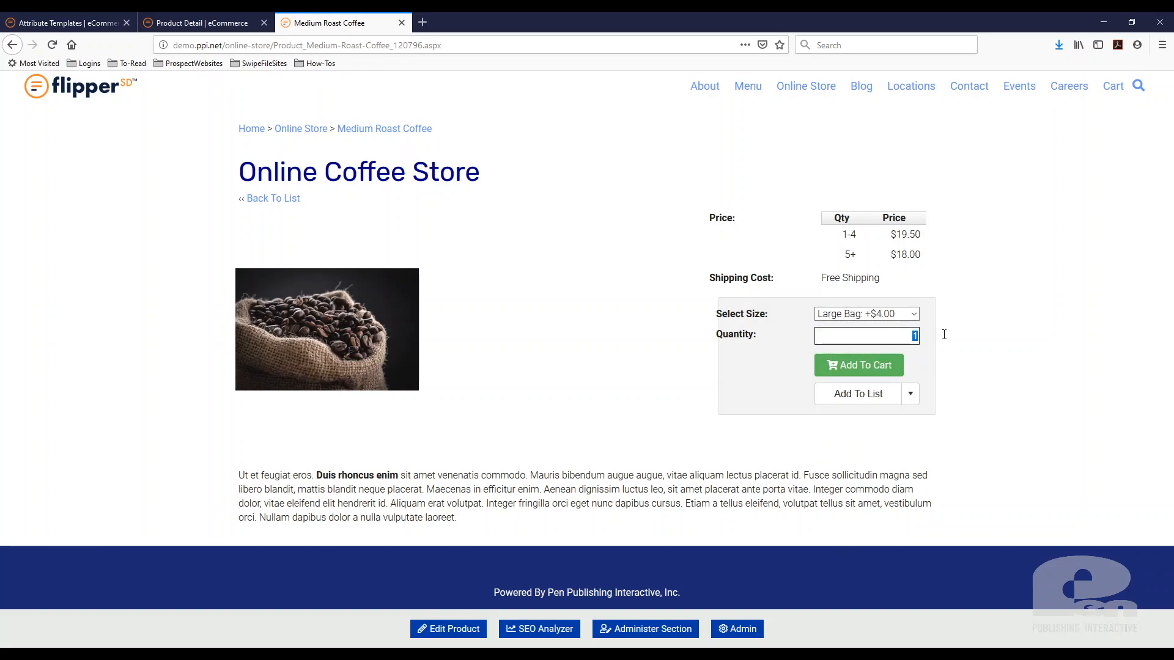
{"action": "type", "text": "5"}
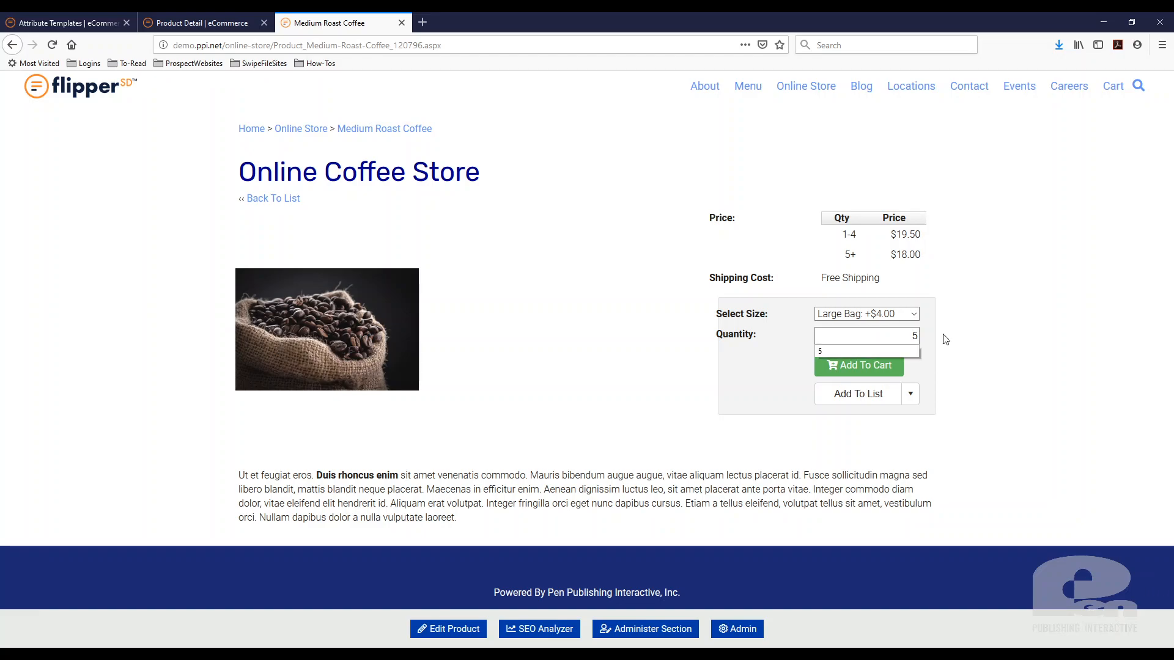
{"action": "left_click", "coordinate": [863, 364]}
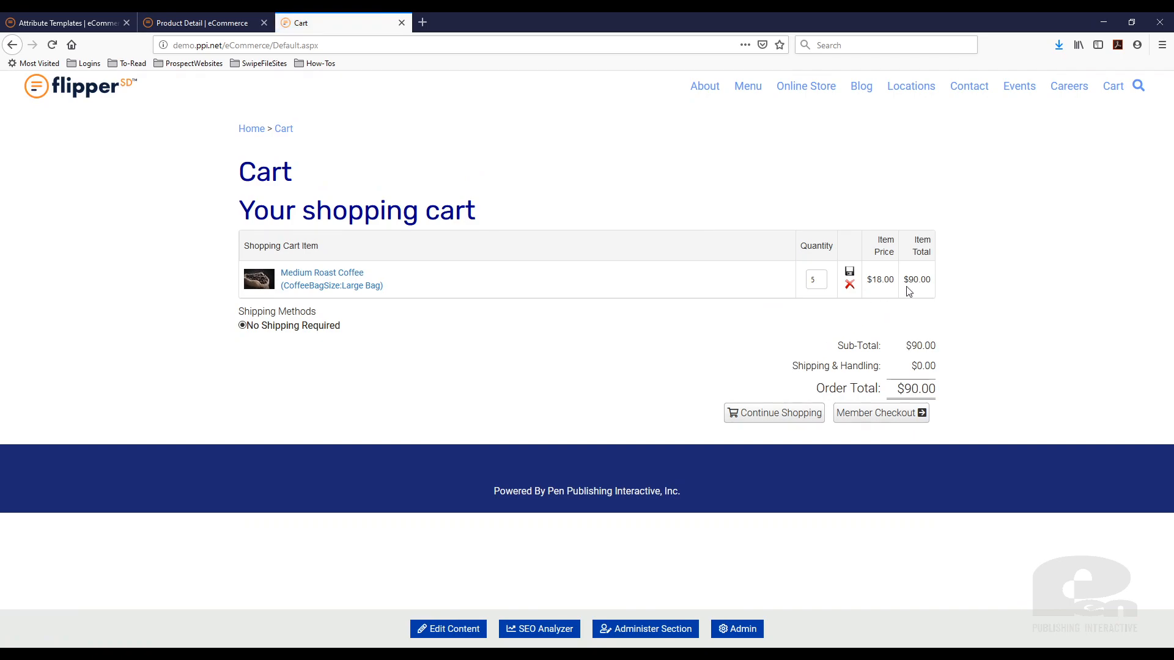
Change the Medium Roast Coffee quantity in the cart to 1 and update the item
{"action": "double_click", "coordinate": [817, 285]}
{"action": "type", "text": "1"}
{"action": "left_click", "coordinate": [849, 272]}
{"action": "left_click", "coordinate": [95, 28]}
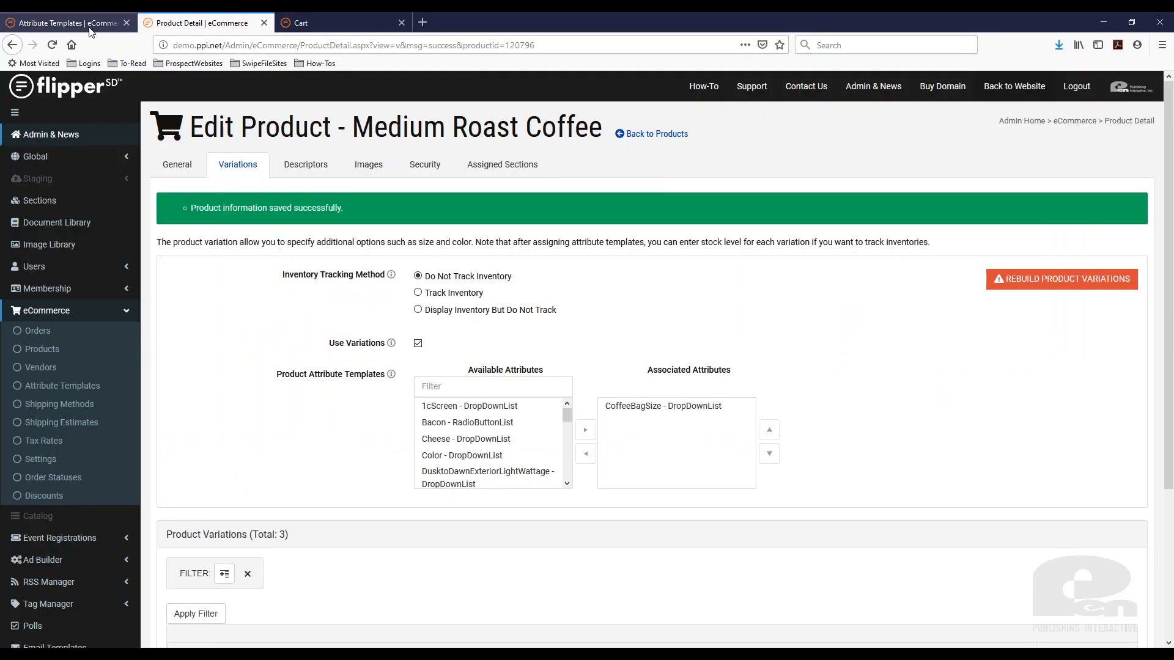
{"action": "left_click", "coordinate": [209, 19]}
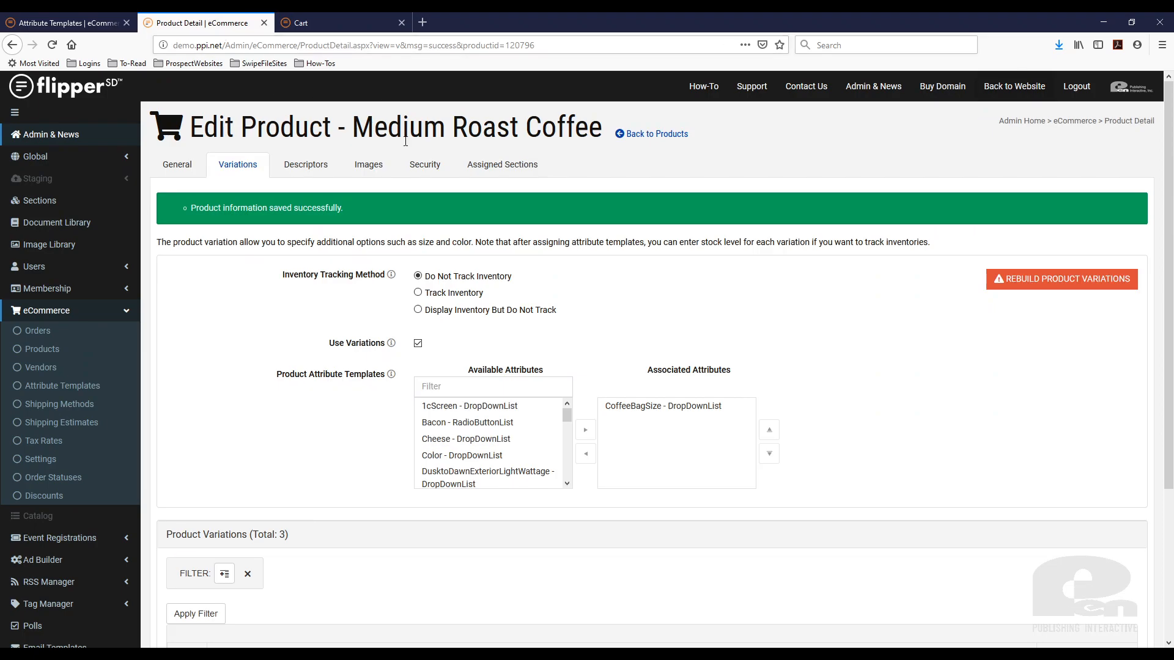
{"action": "left_click", "coordinate": [348, 24]}
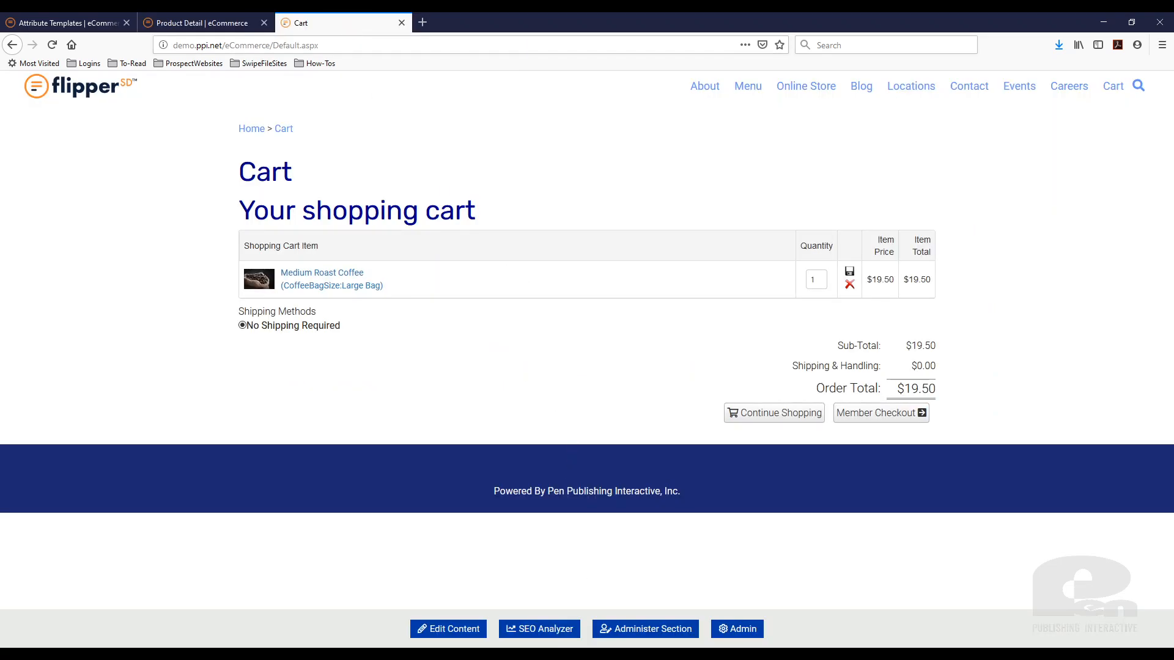